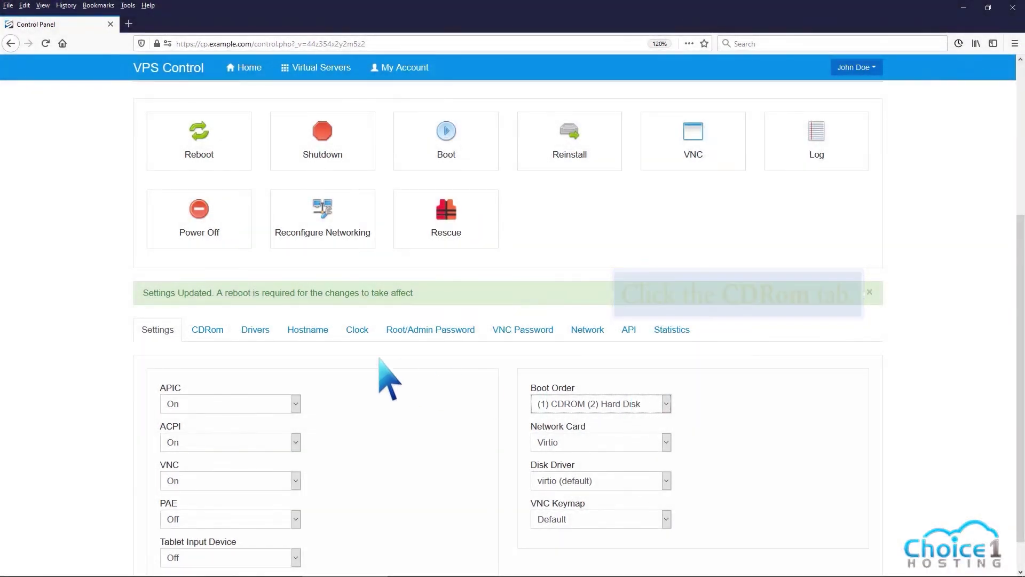
- Mount the CentOS 8.3 - 64bit Minimal image on the virtual server's CD-ROM
{"action": "left_click", "coordinate": [210, 336]}
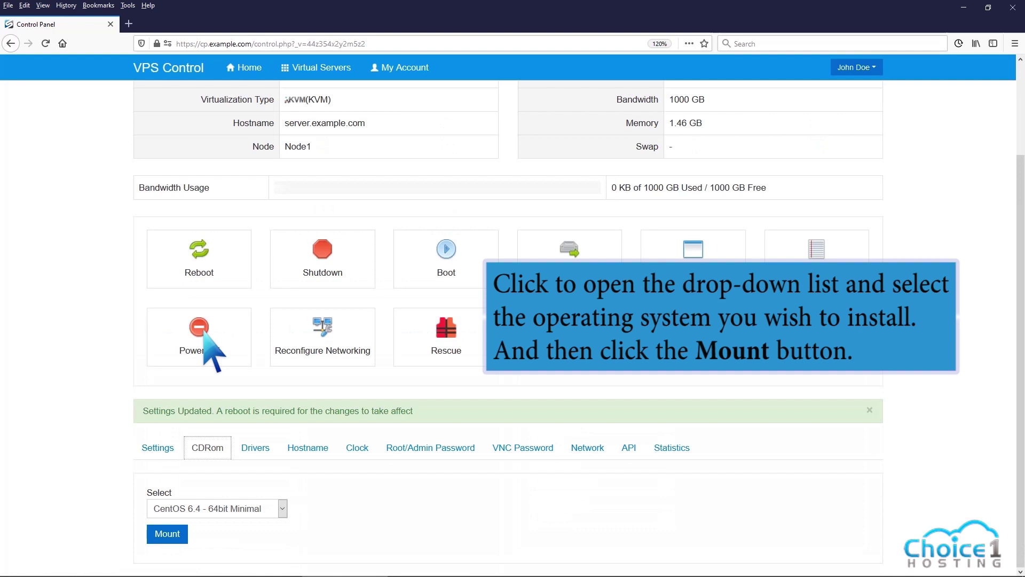
{"action": "left_click", "coordinate": [282, 508]}
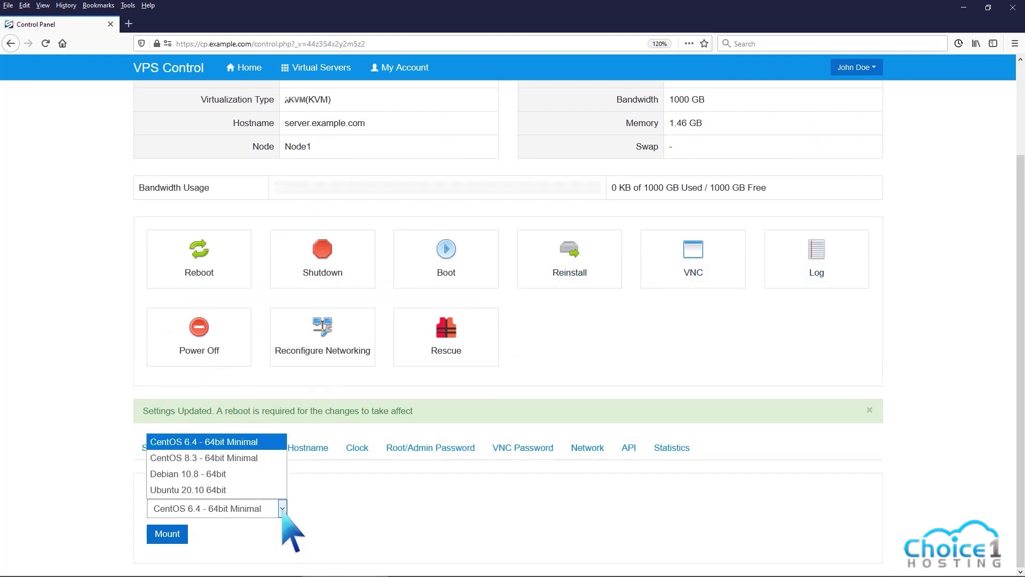
{"action": "left_click", "coordinate": [253, 459]}
{"action": "left_click", "coordinate": [183, 534]}
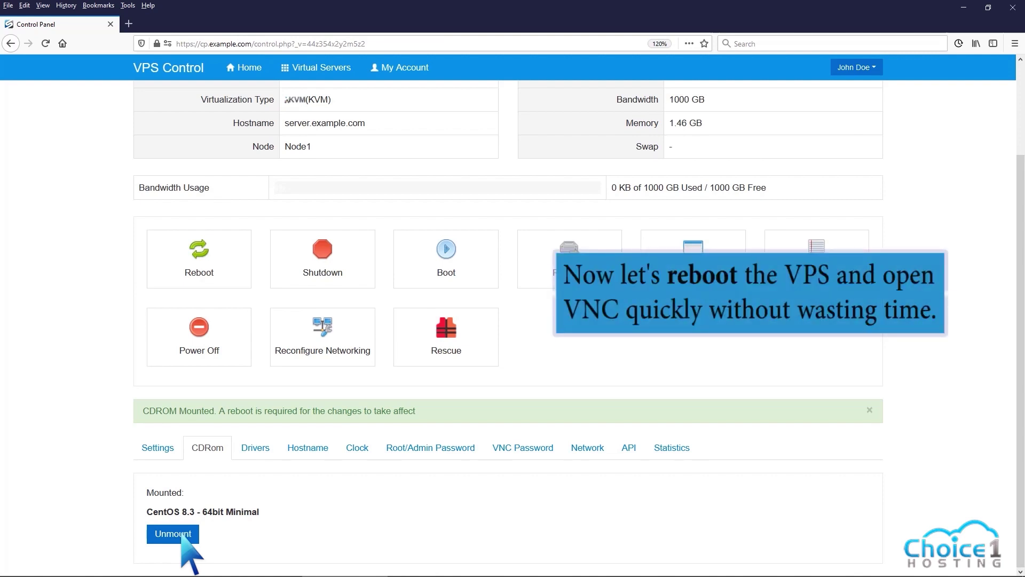
- Reboot the virtual server so that it starts from the mounted CD-ROM image
{"action": "left_click", "coordinate": [193, 270]}
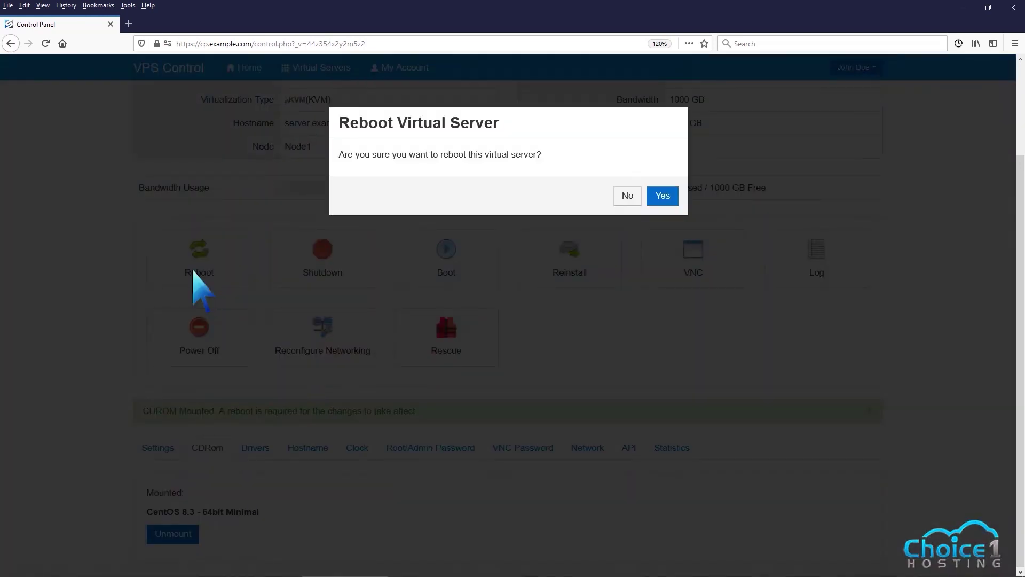
{"action": "left_click", "coordinate": [662, 197]}
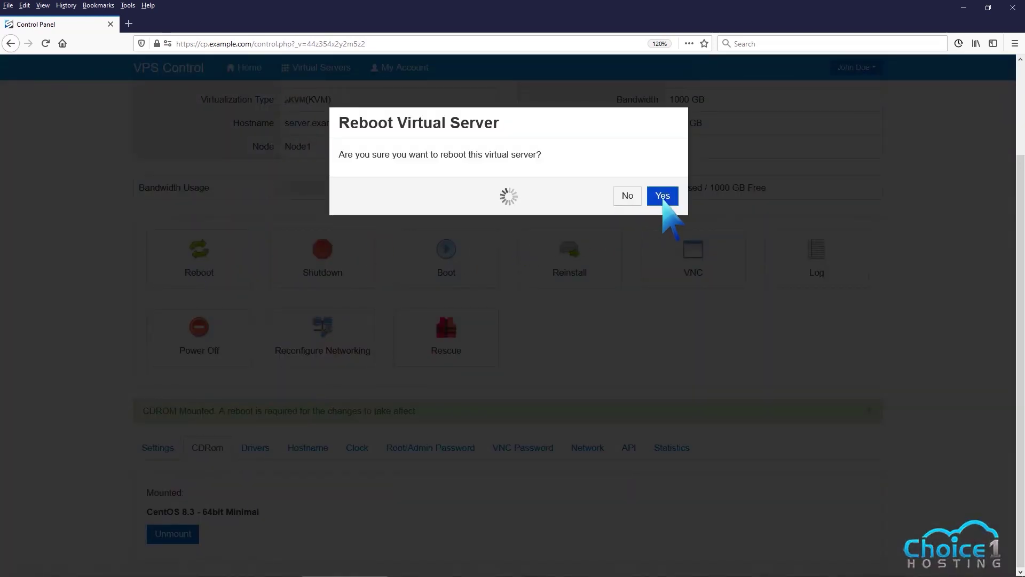
{"action": "left_click", "coordinate": [665, 193]}
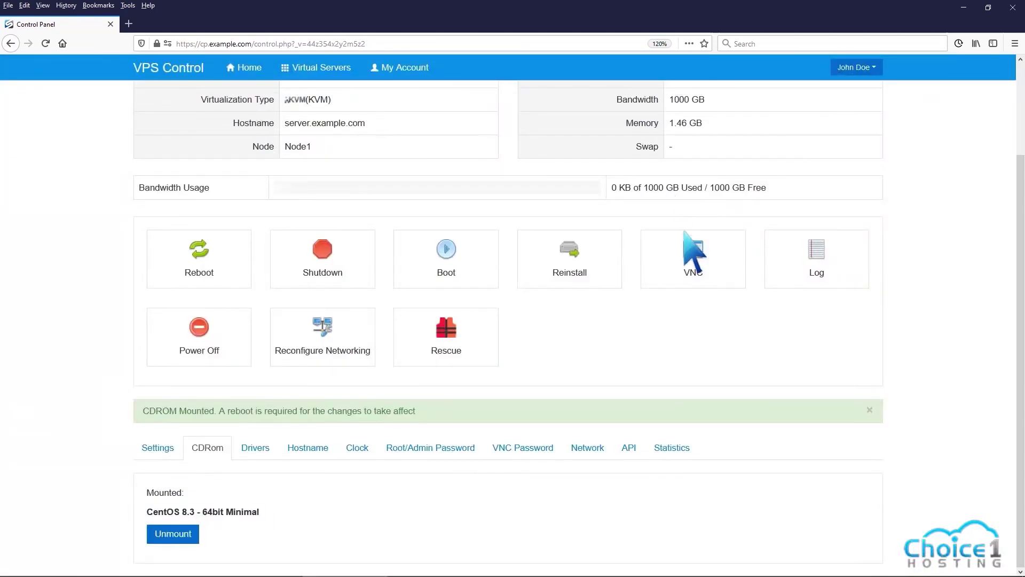
- Connect to the server with the HTML5 VNC Client SSL and accept English (United States) as the installation language
{"action": "left_click", "coordinate": [688, 258]}
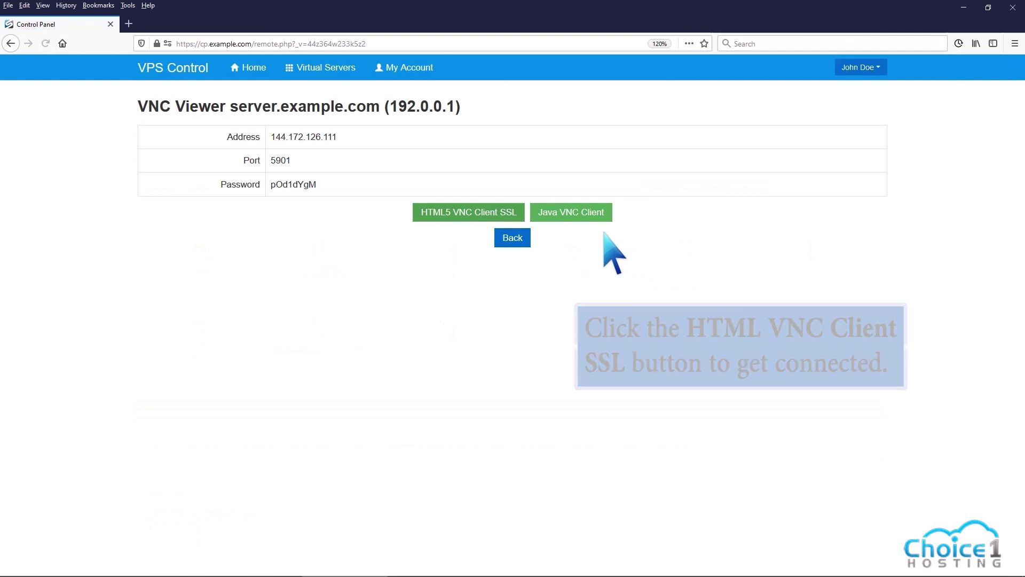
{"action": "left_click", "coordinate": [511, 211]}
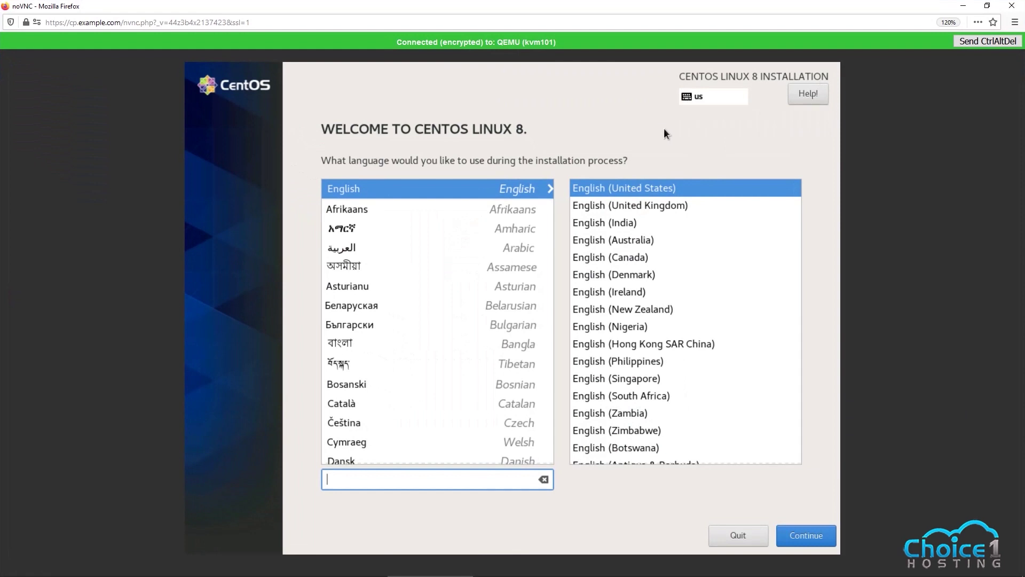
{"action": "left_click", "coordinate": [806, 534]}
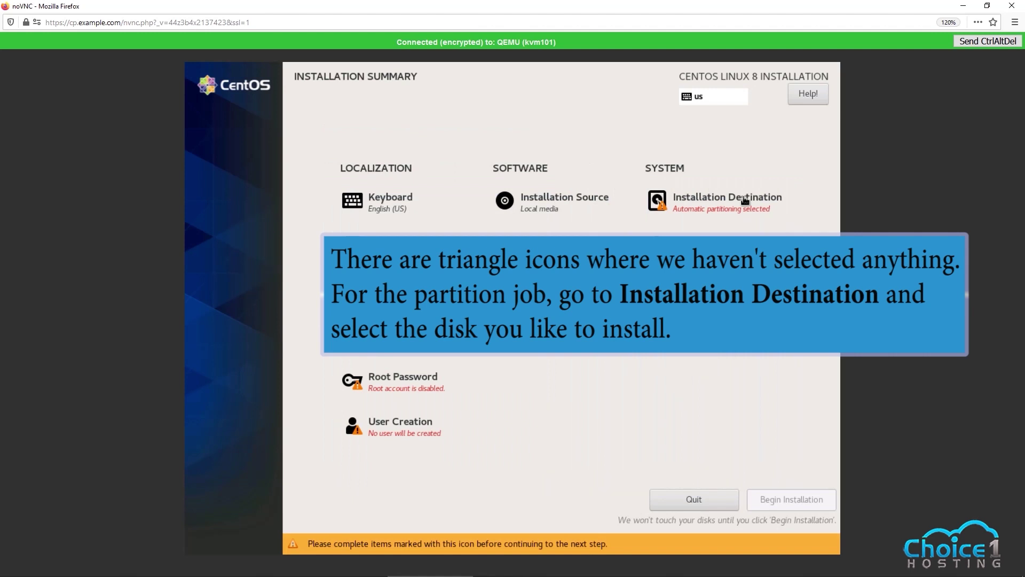
- Choose the 15 GiB vda disk as installation destination and reclaim its space by deleting all existing partitions
{"action": "left_click", "coordinate": [745, 200]}
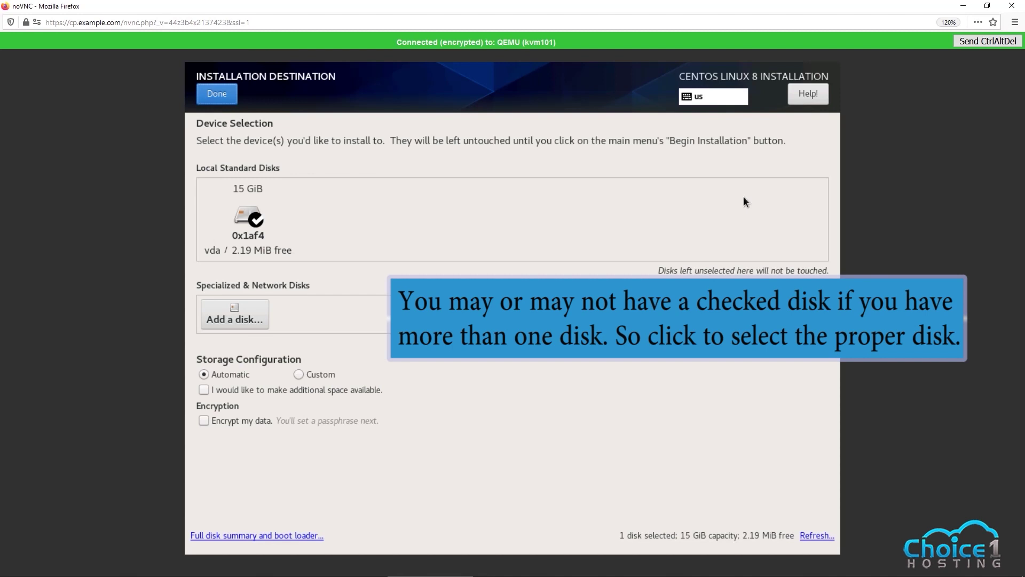
{"action": "left_click", "coordinate": [256, 216]}
{"action": "left_click", "coordinate": [255, 216]}
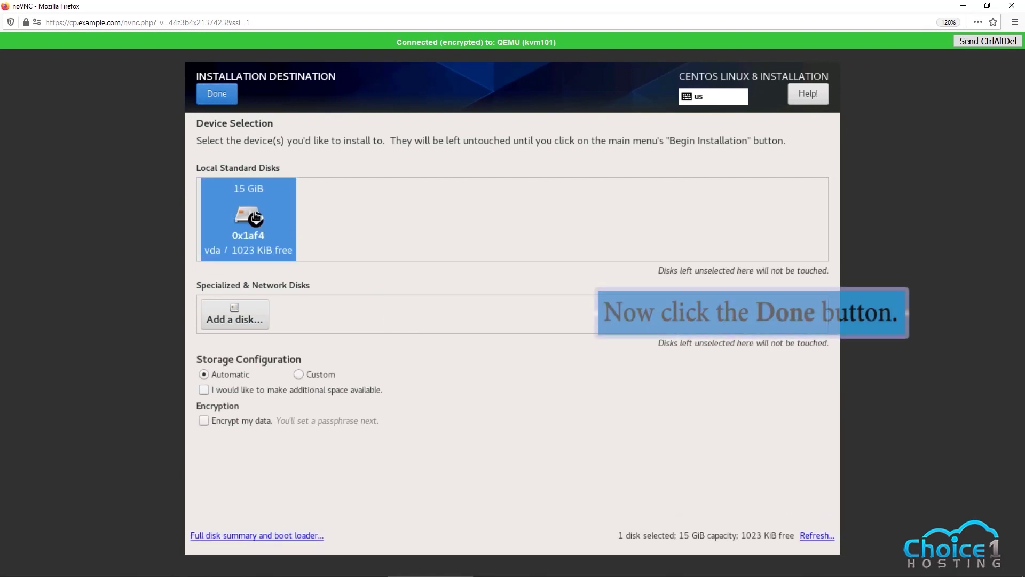
{"action": "left_click", "coordinate": [217, 95]}
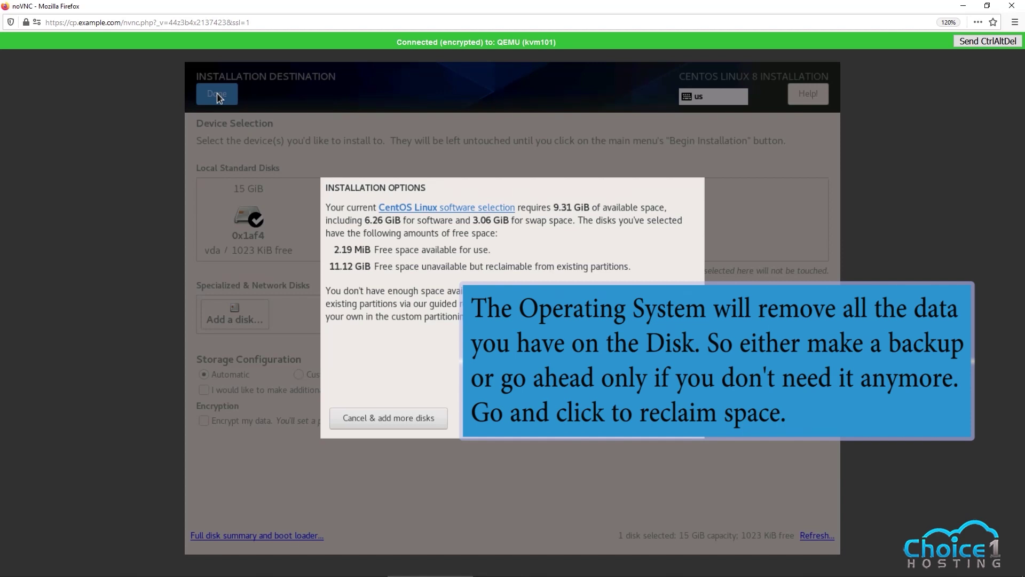
{"action": "left_click", "coordinate": [633, 418]}
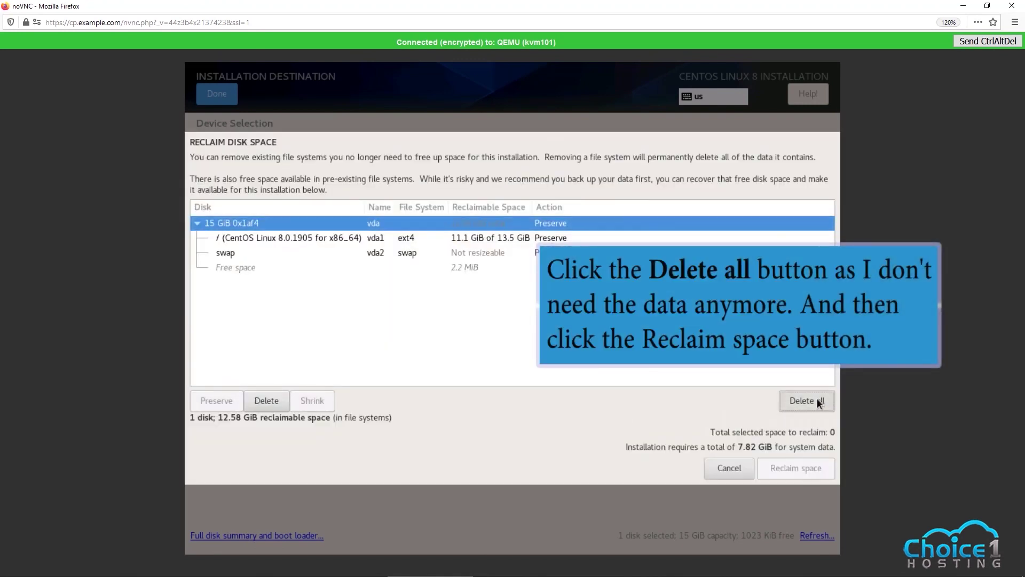
{"action": "left_click", "coordinate": [819, 403]}
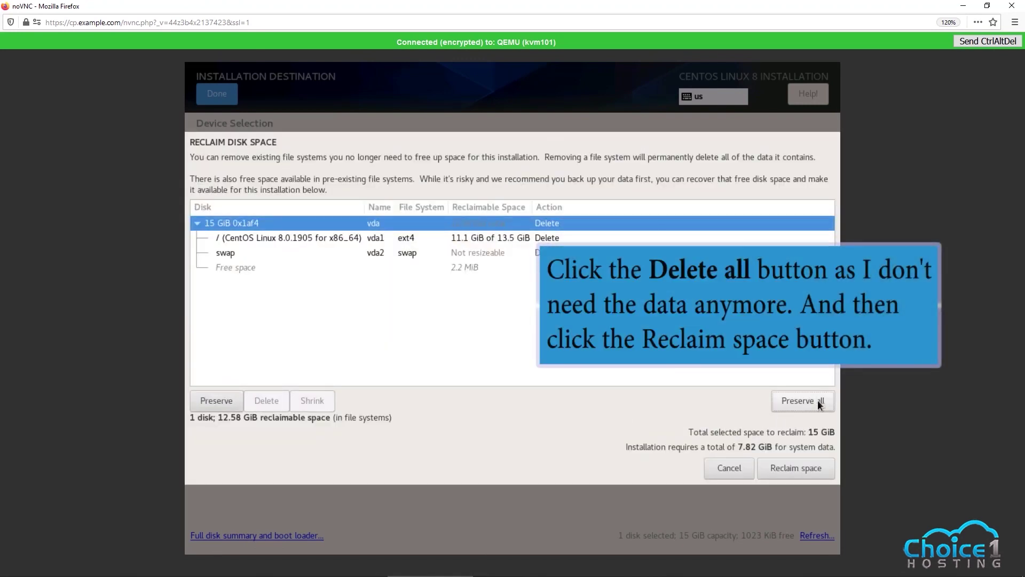
{"action": "left_click", "coordinate": [799, 466]}
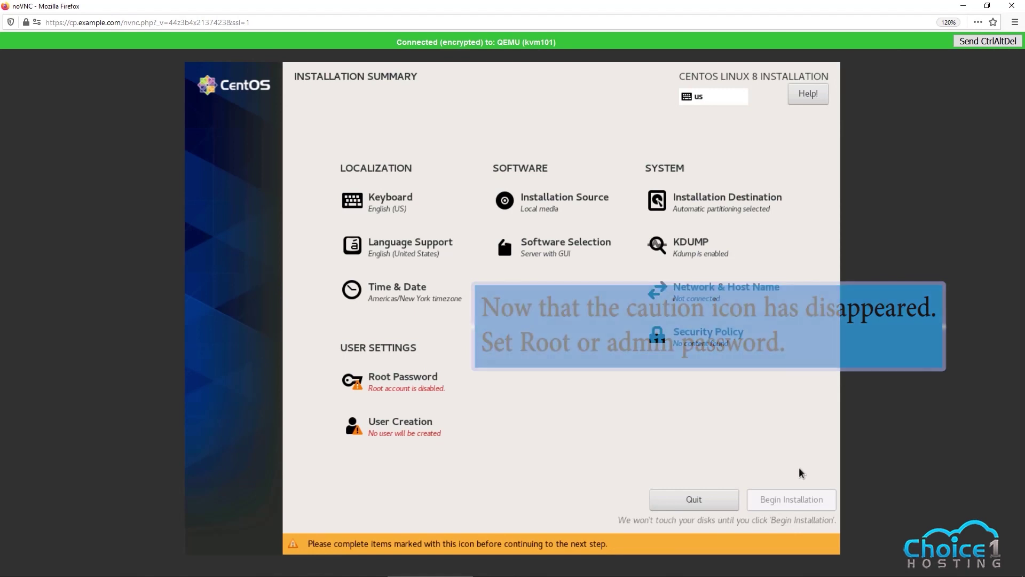
- Set the root account's password, enter it again as confirmation, and accept it despite its weak rating
{"action": "left_click", "coordinate": [438, 396]}
{"action": "type", "text": "•••••••"}
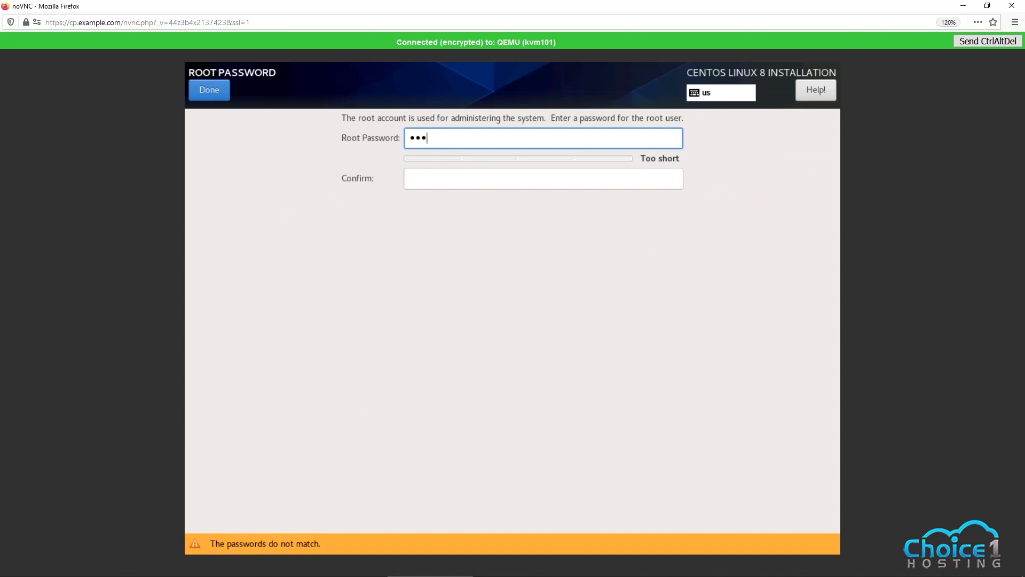
{"action": "left_click", "coordinate": [434, 176]}
{"action": "type", "text": "•••••••"}
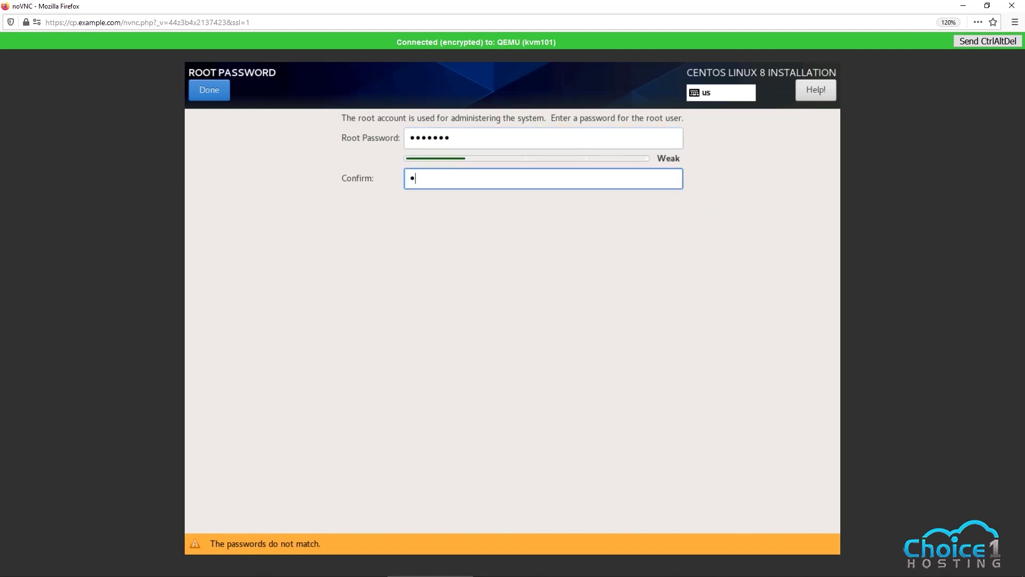
{"action": "left_click", "coordinate": [217, 89]}
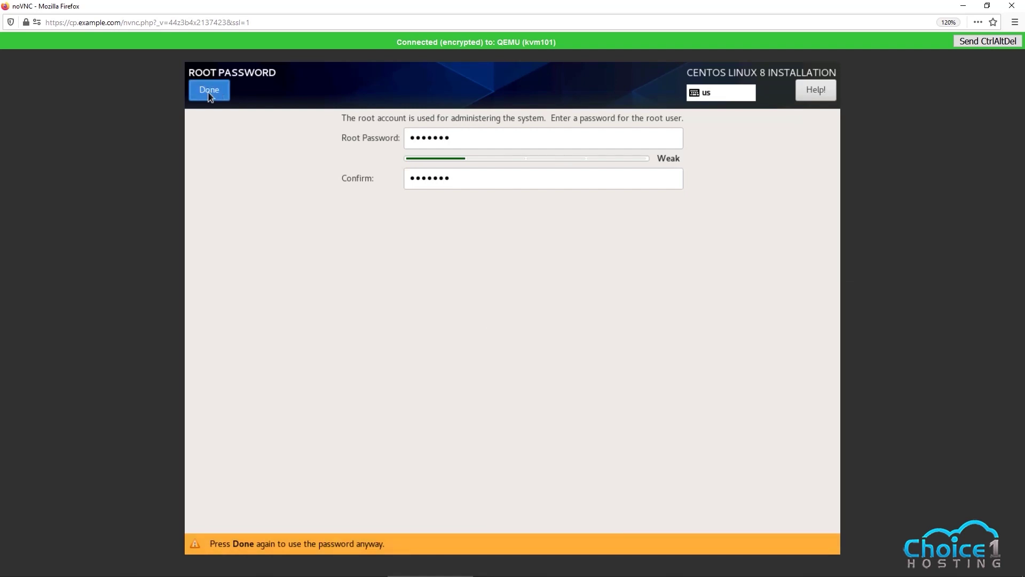
{"action": "left_click", "coordinate": [208, 94]}
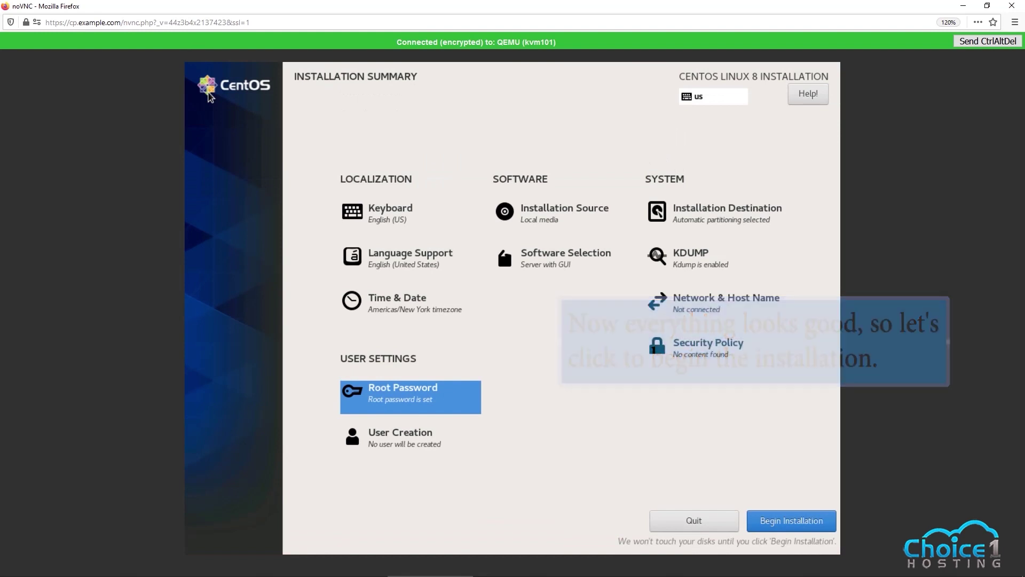
- Begin the CentOS Linux 8 installation and reboot the system once it is complete
{"action": "left_click", "coordinate": [770, 517]}
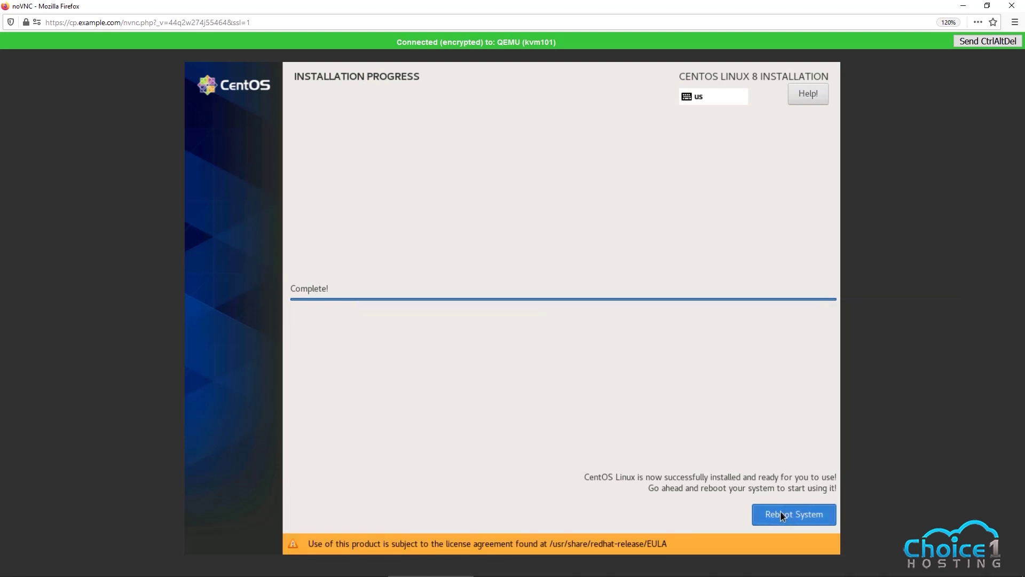
{"action": "left_click", "coordinate": [780, 510]}
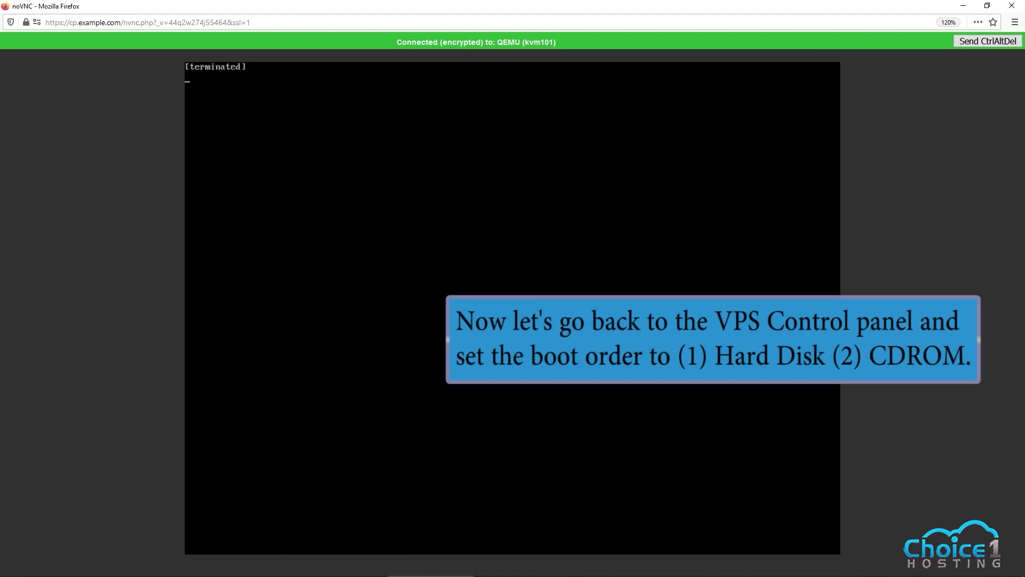
- Return to the server's settings in the VPS Control panel and set the boot order to (1) Hard Disk (2) CDROM
{"action": "left_click", "coordinate": [987, 6]}
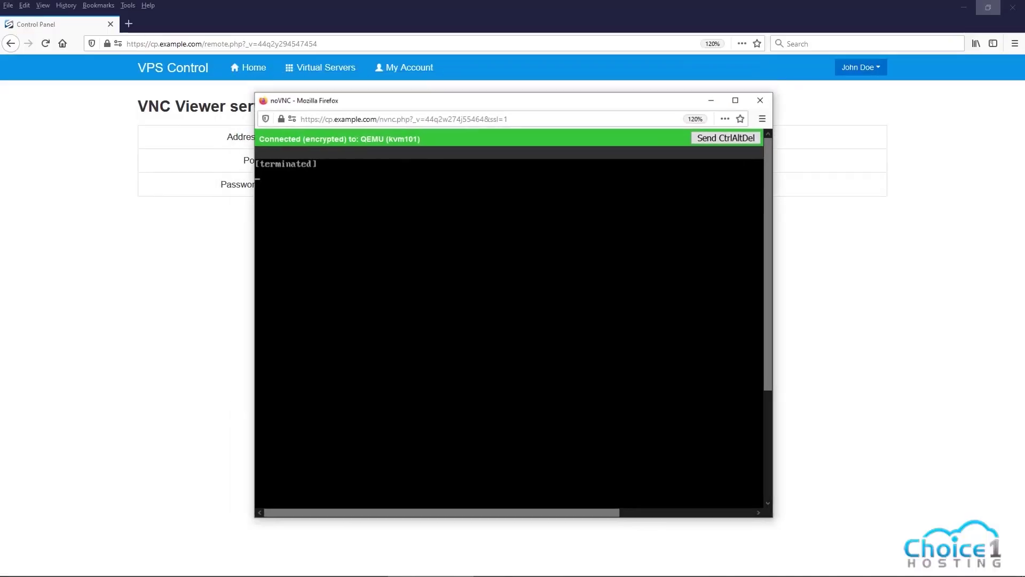
{"action": "left_click", "coordinate": [811, 243]}
{"action": "left_click", "coordinate": [525, 239]}
{"action": "scroll", "coordinate": [527, 248], "scroll_direction": "down", "scroll_amount": 5}
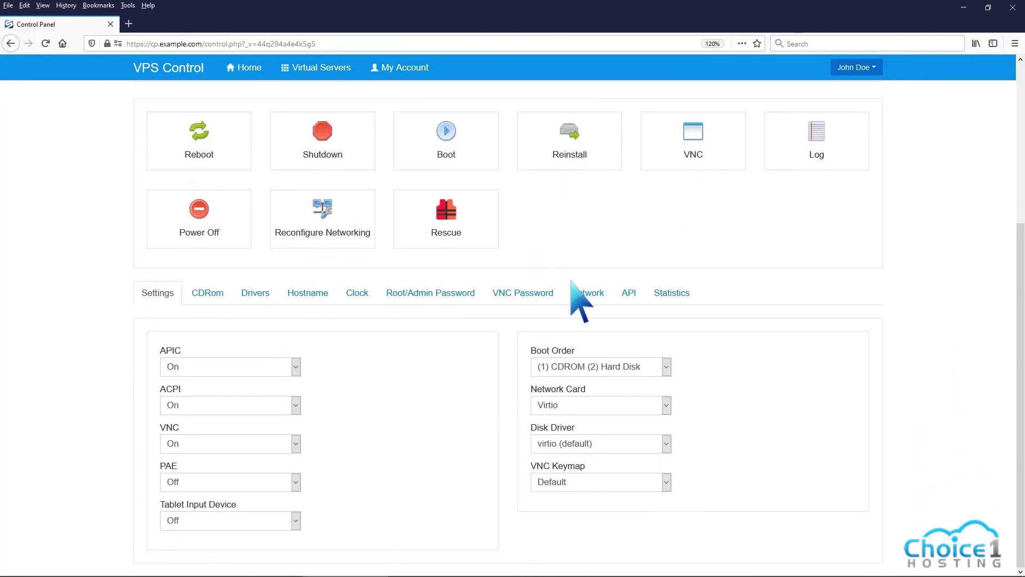
{"action": "left_click", "coordinate": [666, 366]}
{"action": "left_click", "coordinate": [652, 384]}
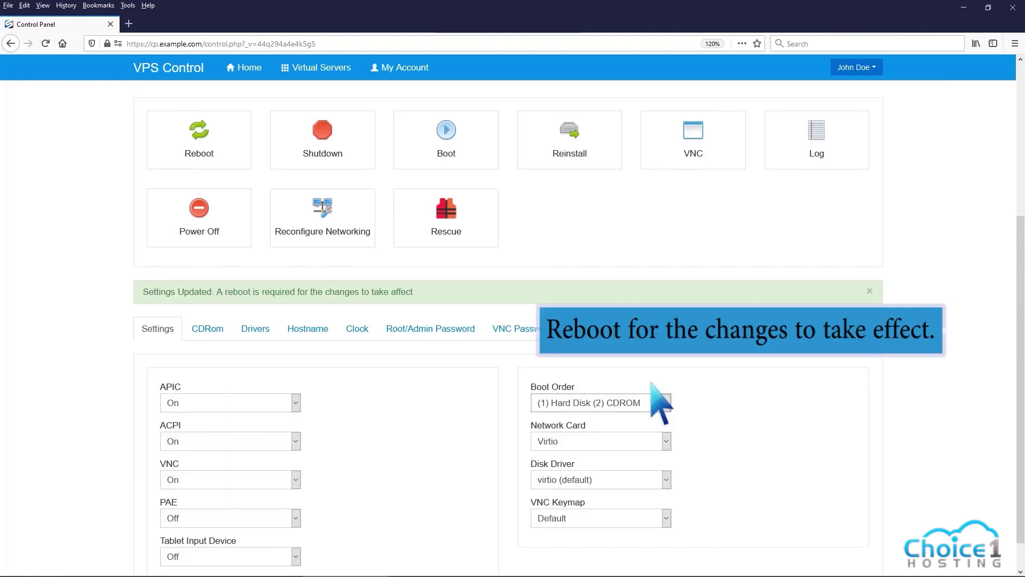
- Reboot the virtual server from the control panel to apply the new boot order
{"action": "left_click", "coordinate": [216, 166]}
{"action": "left_click", "coordinate": [657, 196]}
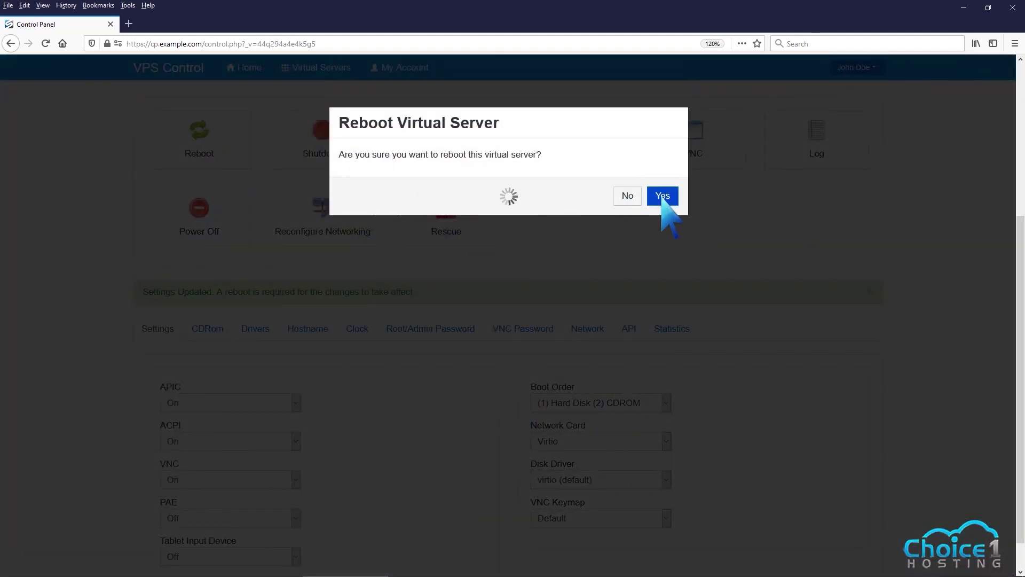
{"action": "left_click", "coordinate": [664, 189]}
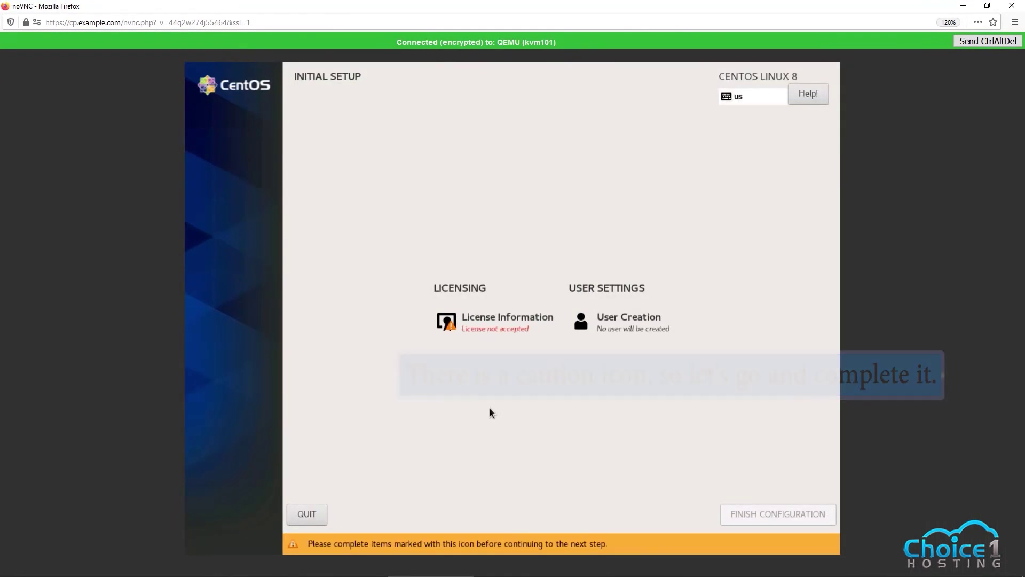
- Accept the CentOS 8 Linux license agreement in the Initial Setup and finish the configuration
{"action": "left_click", "coordinate": [498, 345]}
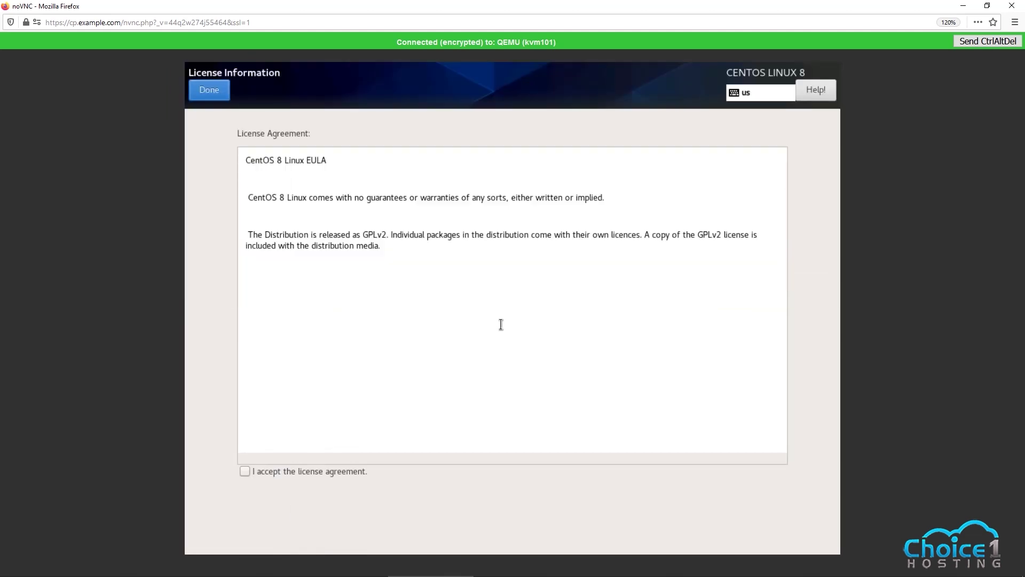
{"action": "left_click", "coordinate": [245, 470]}
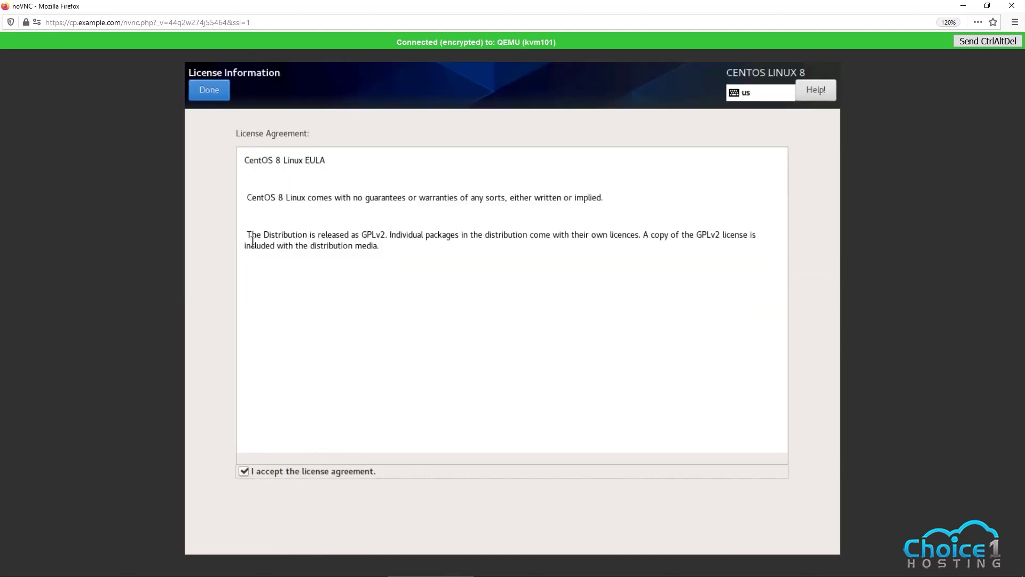
{"action": "left_click", "coordinate": [213, 89]}
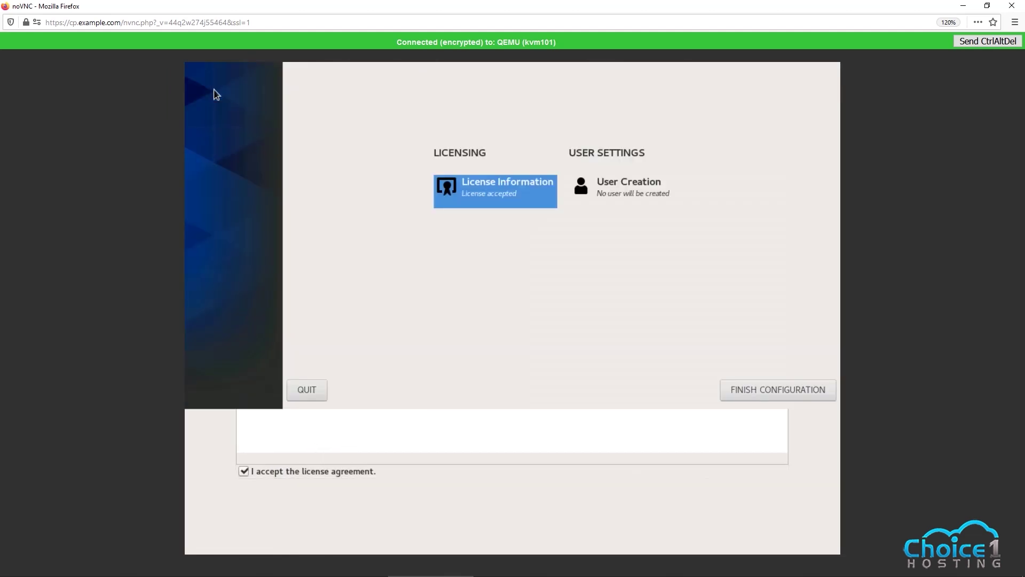
{"action": "left_click", "coordinate": [755, 532]}
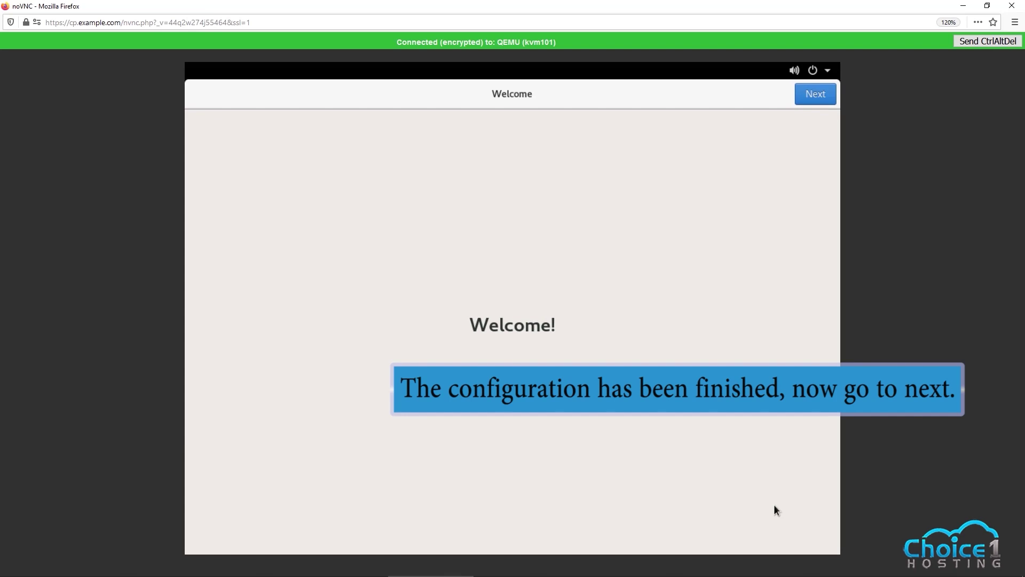
- Proceed through the welcome pages and turn off Location Services in the privacy settings
{"action": "left_click", "coordinate": [815, 101]}
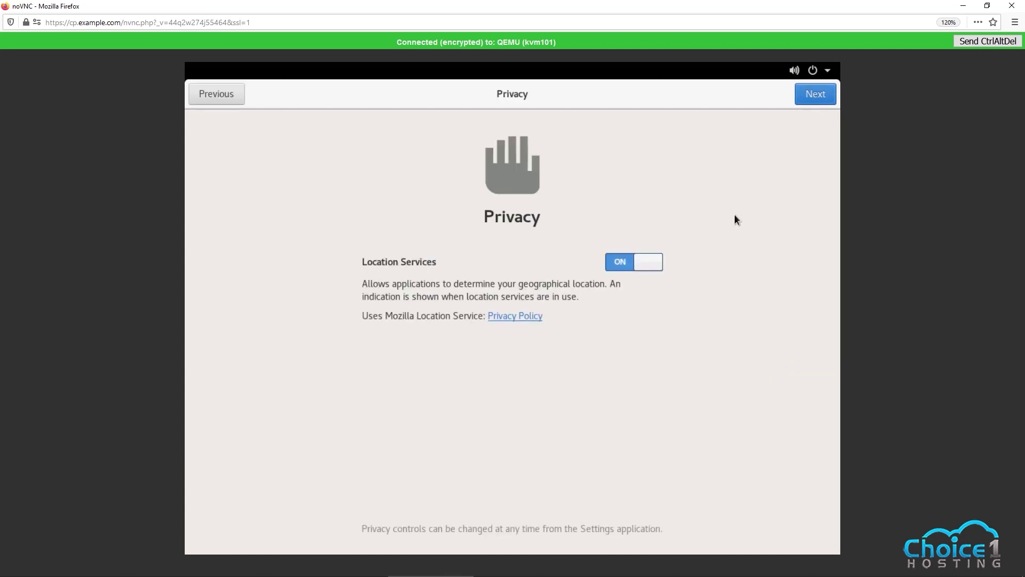
{"action": "left_click", "coordinate": [650, 265]}
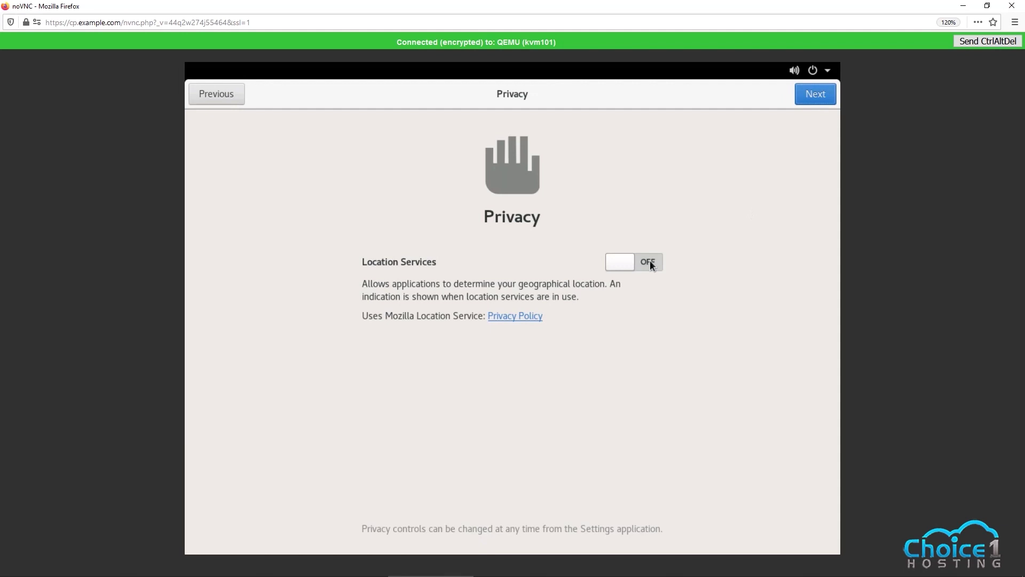
{"action": "left_click", "coordinate": [819, 98]}
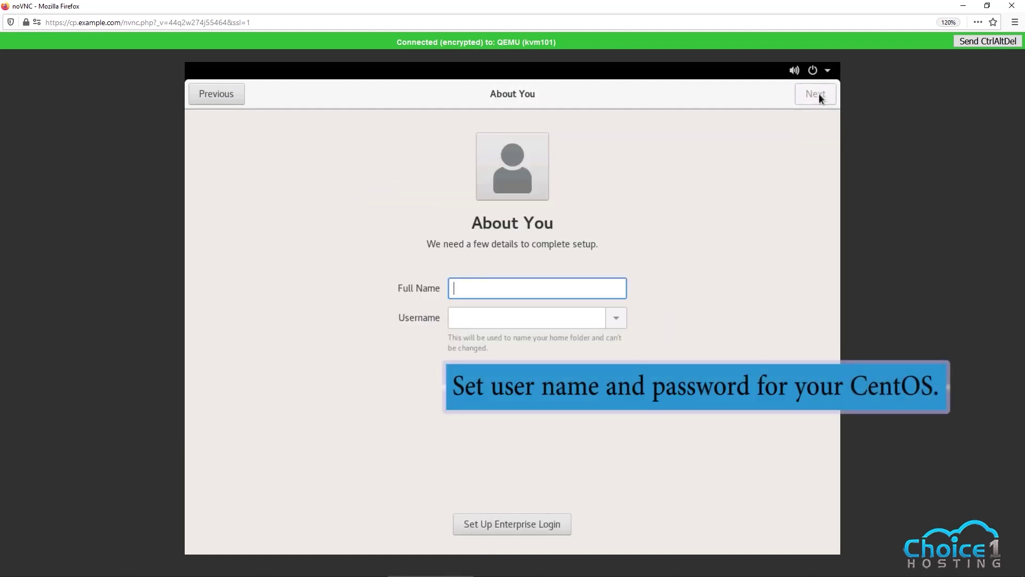
- Enter the new user's full name, then set and confirm the account password
{"action": "type", "text": "John Doe"}
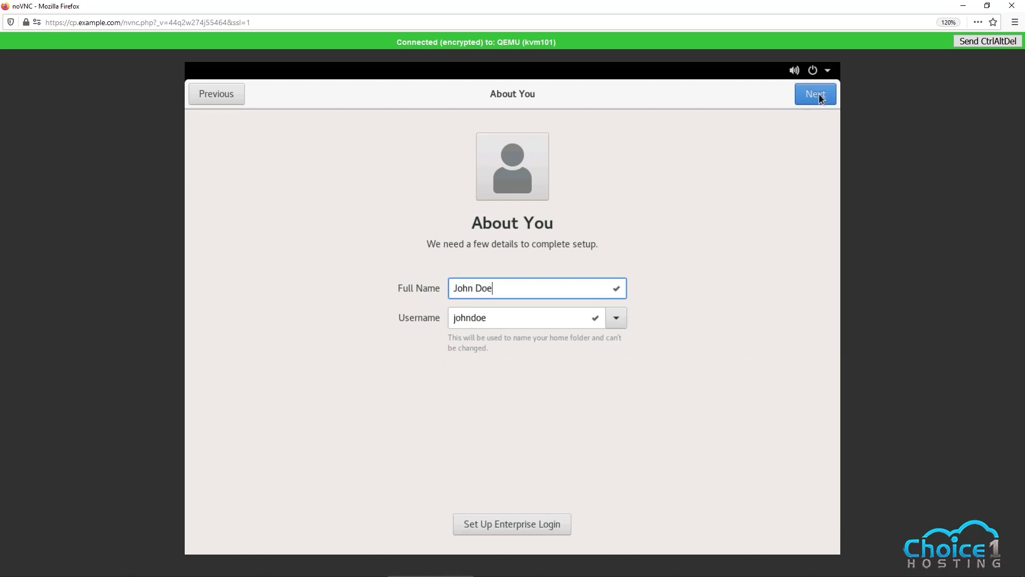
{"action": "left_click", "coordinate": [820, 97]}
{"action": "type", "text": "passwor"}
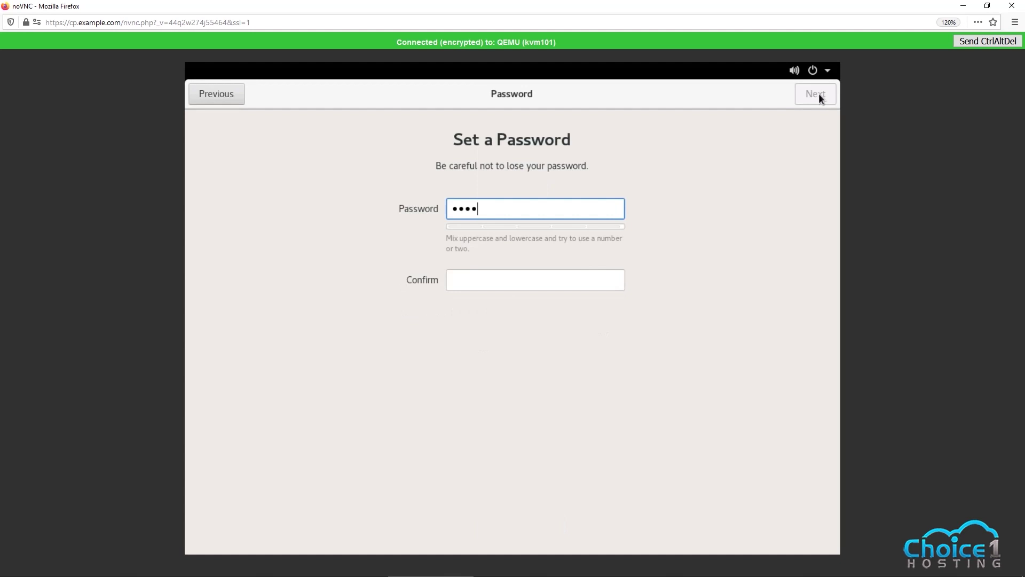
{"action": "left_click", "coordinate": [518, 279]}
{"action": "type", "text": "passwor"}
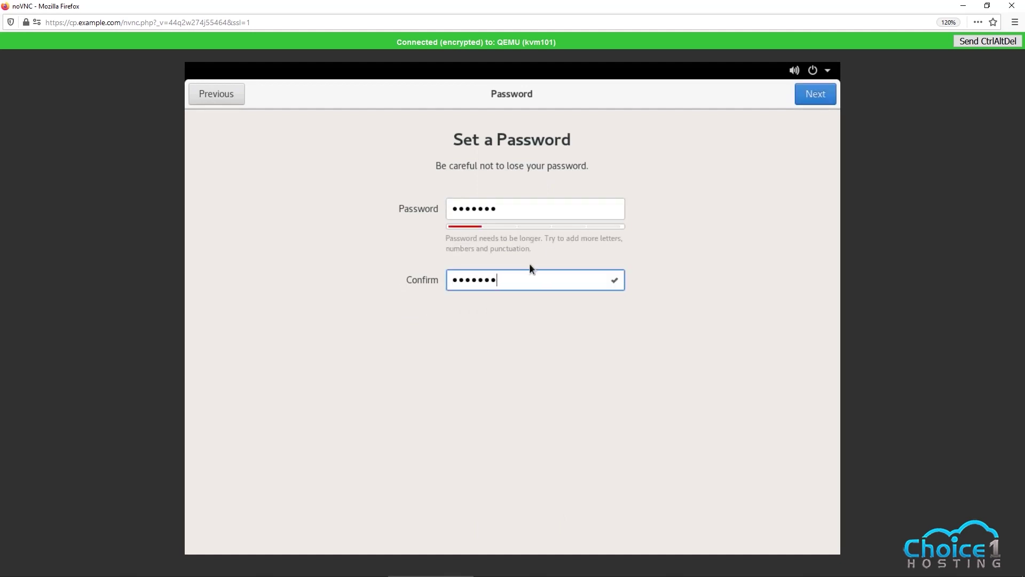
{"action": "left_click", "coordinate": [821, 96]}
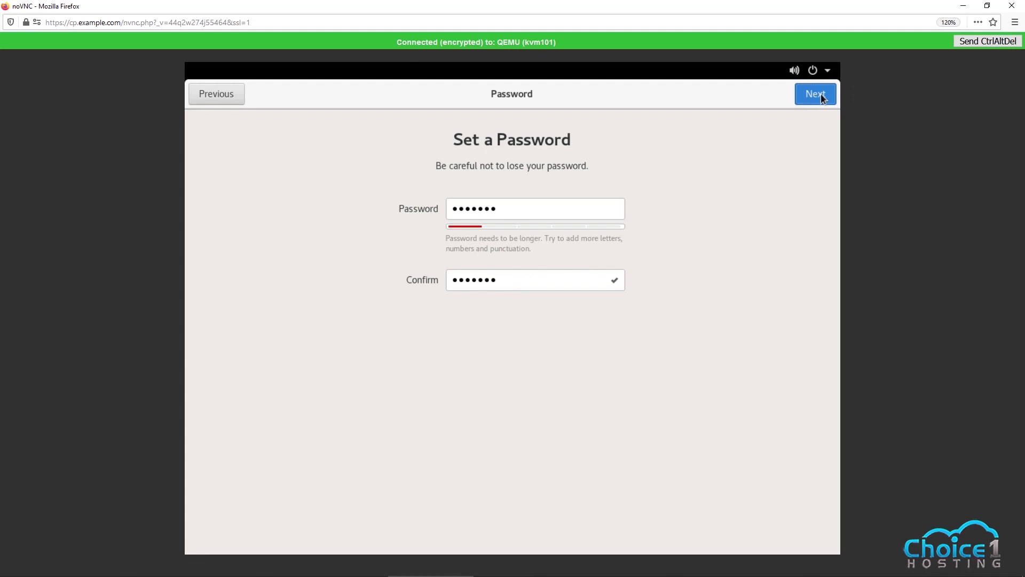